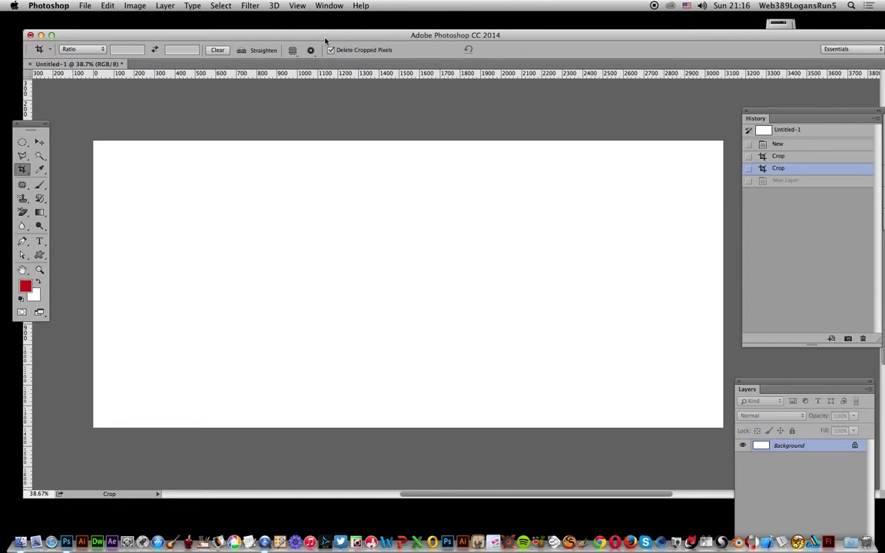
# Step: Create a new layer above the Background, keeping the default name Layer 1
pyautogui.click(166, 5)
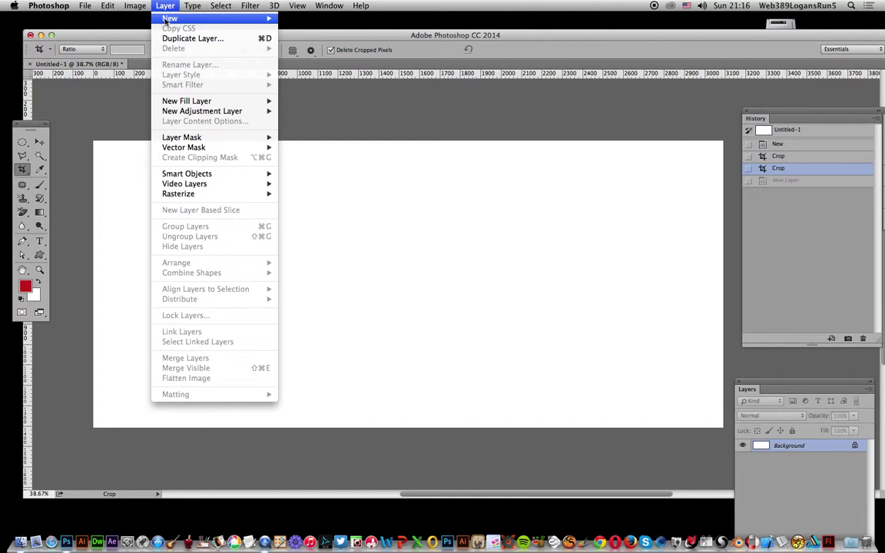
pyautogui.moveTo(184, 18)
pyautogui.click(302, 28)
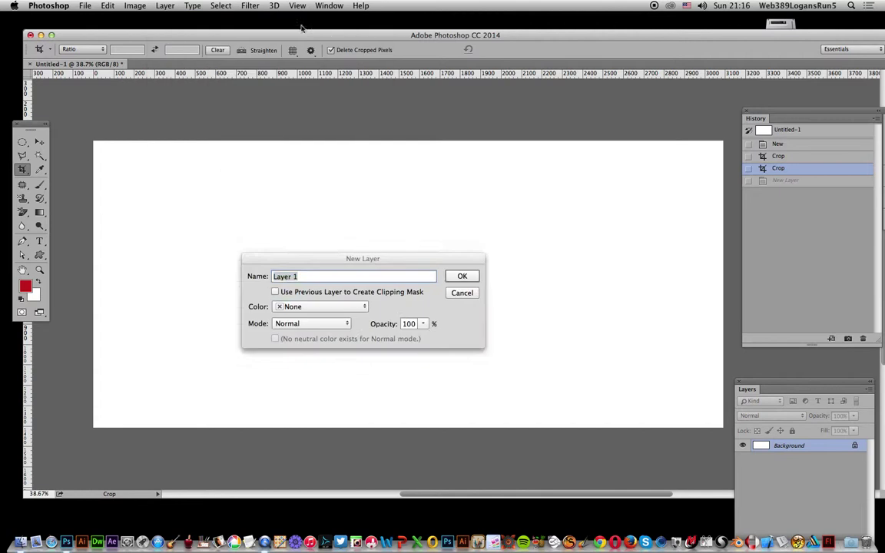
pyautogui.click(464, 278)
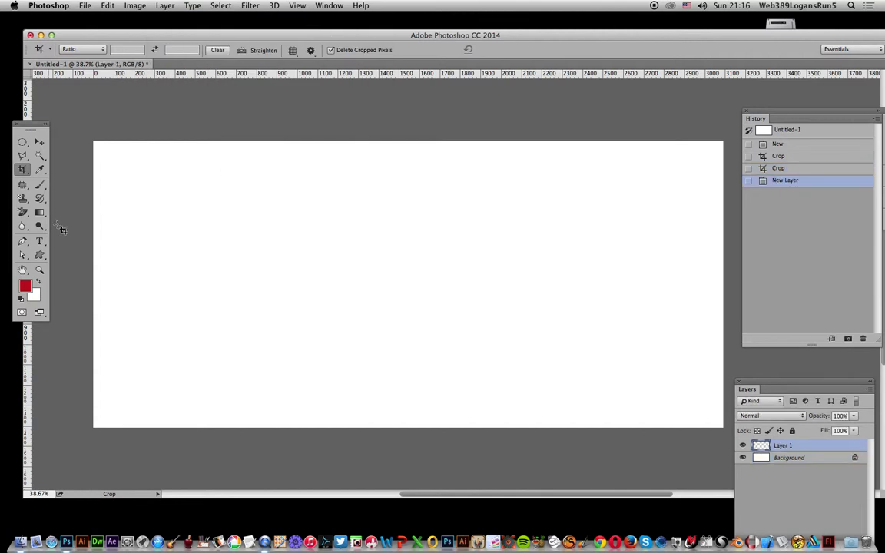
# Step: Render a dark green Stylized Tree 3 (type 33) with the Tree filter onto Layer 1
pyautogui.click(246, 6)
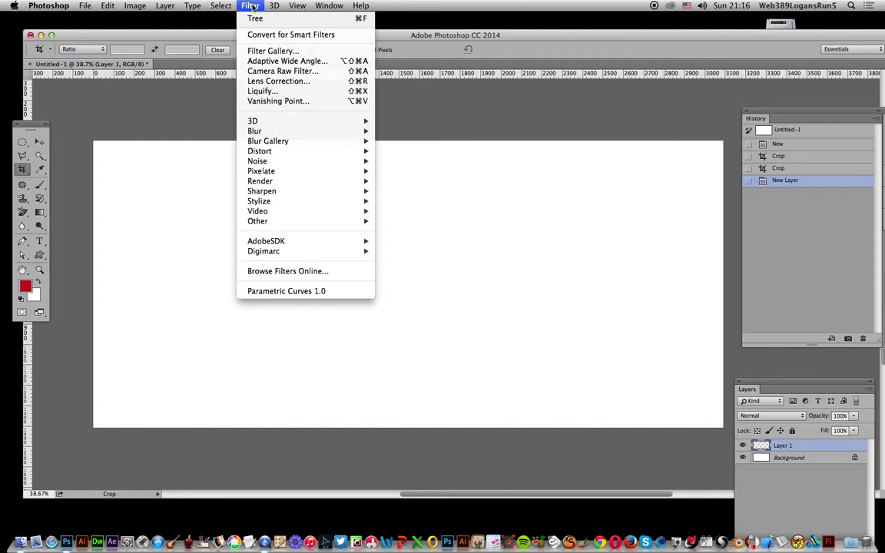
pyautogui.moveTo(275, 181)
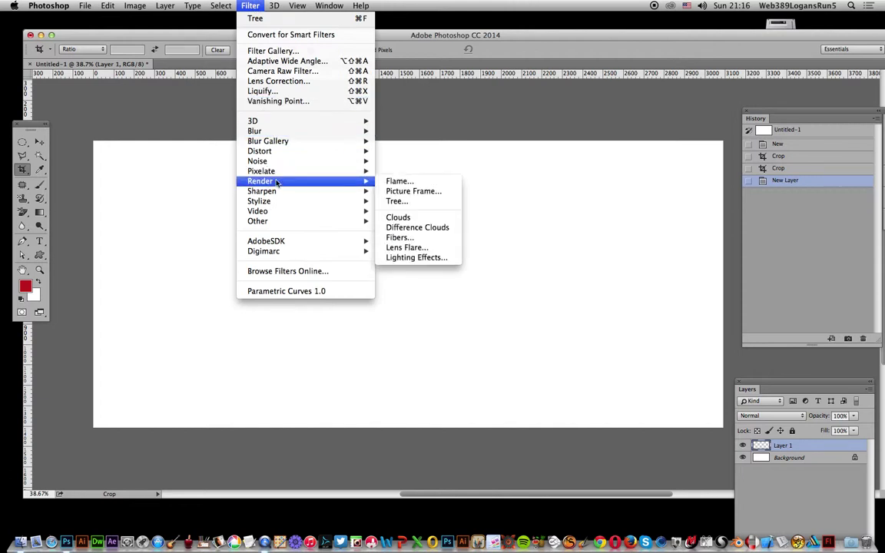
pyautogui.click(421, 200)
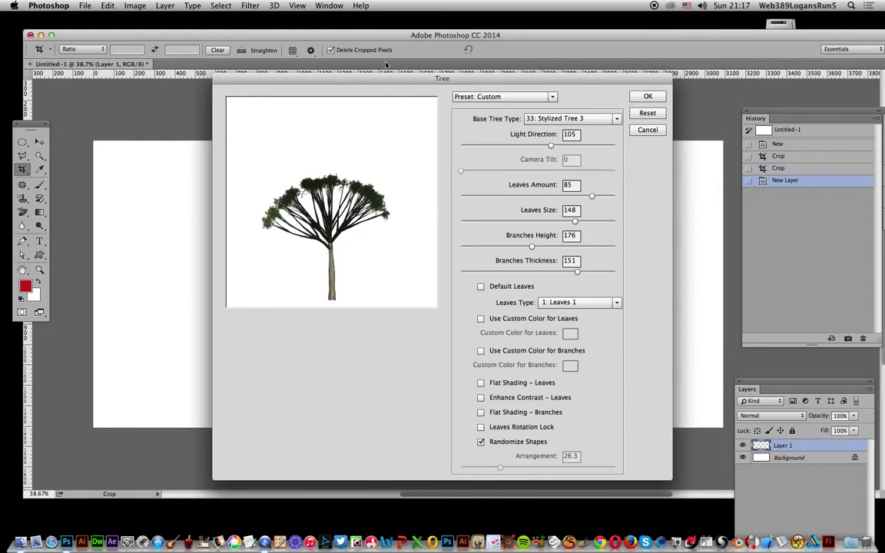
pyautogui.moveTo(355, 77); pyautogui.dragTo(387, 66)
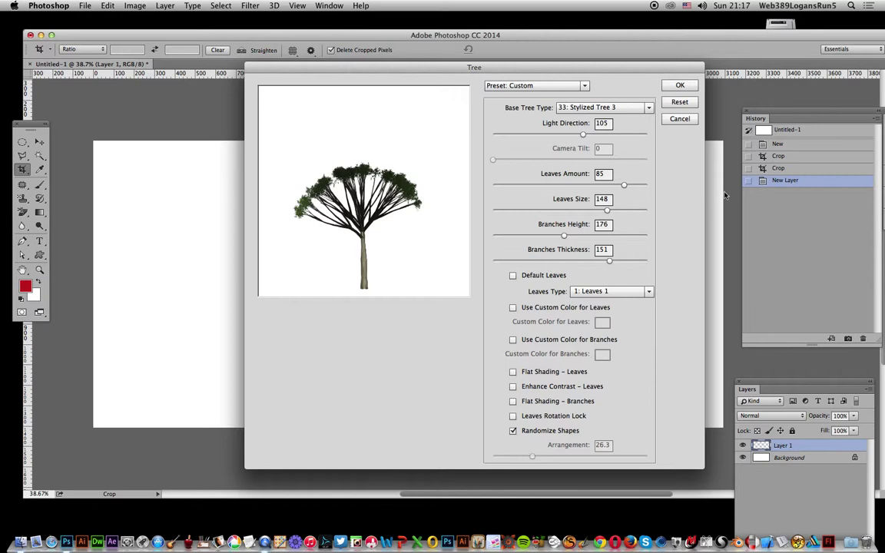
pyautogui.click(681, 86)
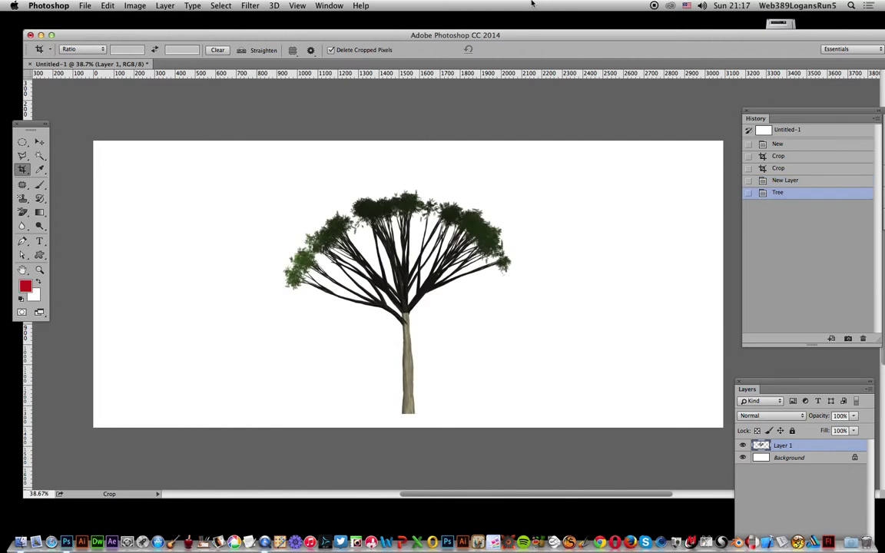
# Step: Add a horizontal guide at 0 px and drag it down to the tree trunk's base
pyautogui.click(39, 142)
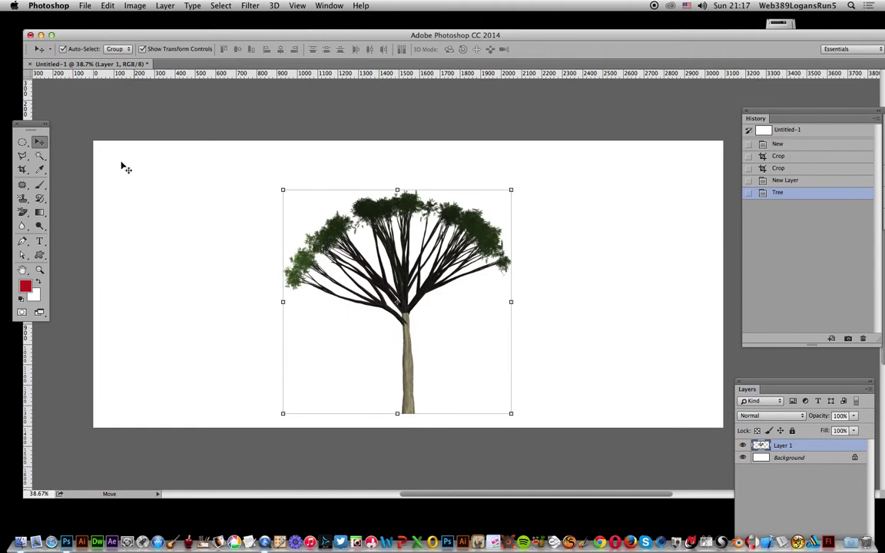
pyautogui.click(298, 5)
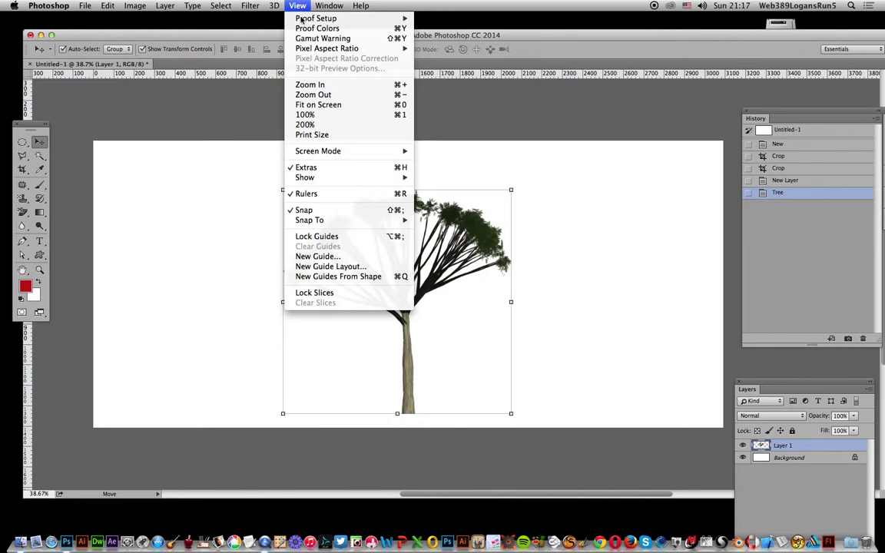
pyautogui.click(325, 257)
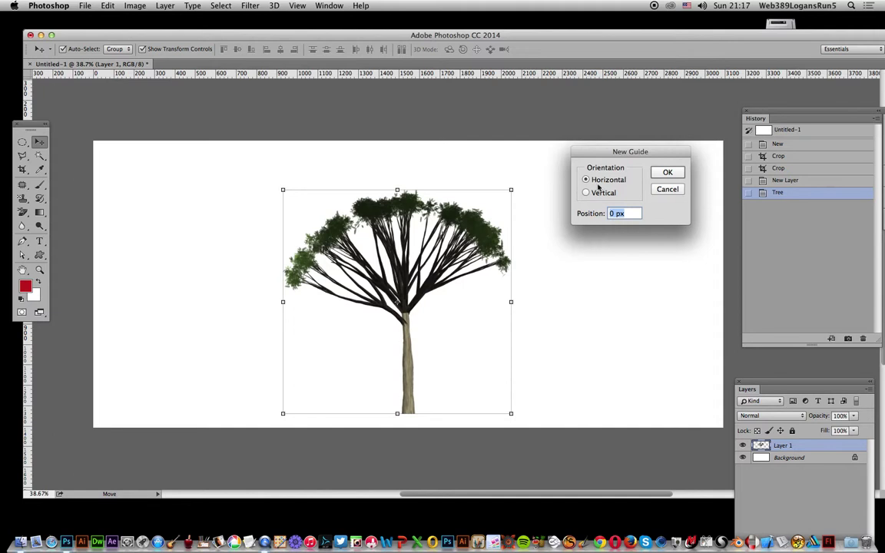
pyautogui.click(678, 176)
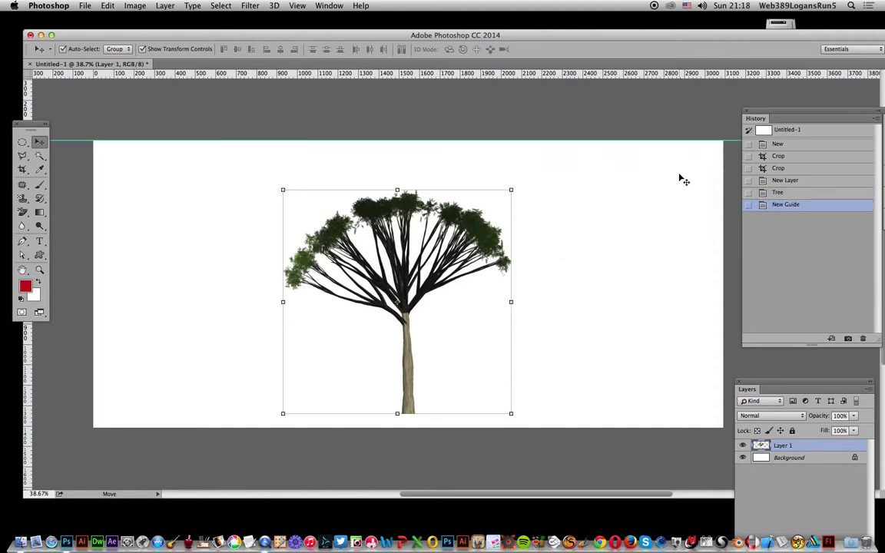
pyautogui.moveTo(295, 141); pyautogui.dragTo(284, 416)
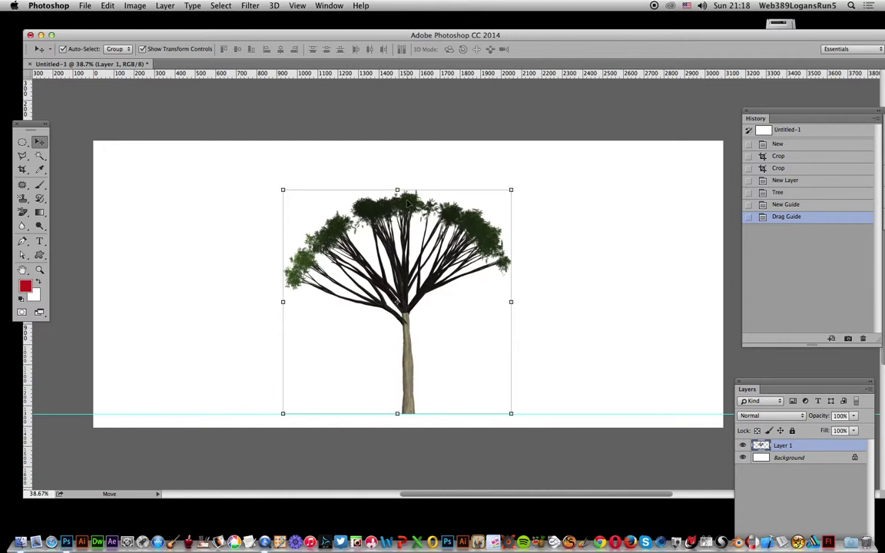
# Step: Shift the tree left and re-apply the Tree filter for a second and third tree
pyautogui.moveTo(367, 209); pyautogui.dragTo(191, 209)
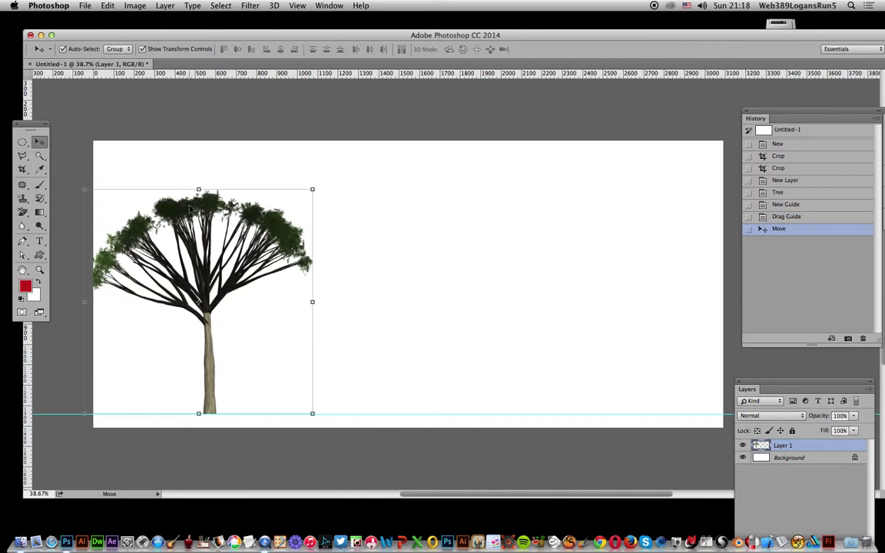
pyautogui.click(251, 5)
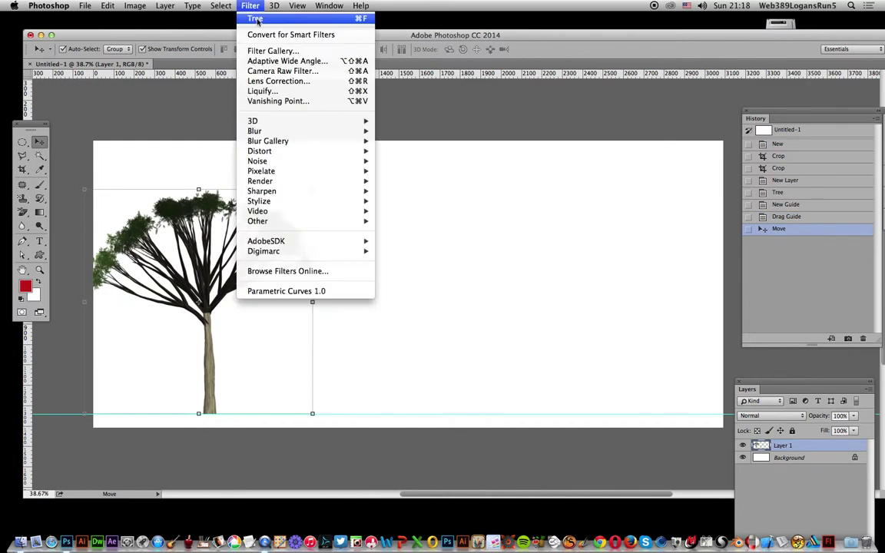
pyautogui.click(258, 19)
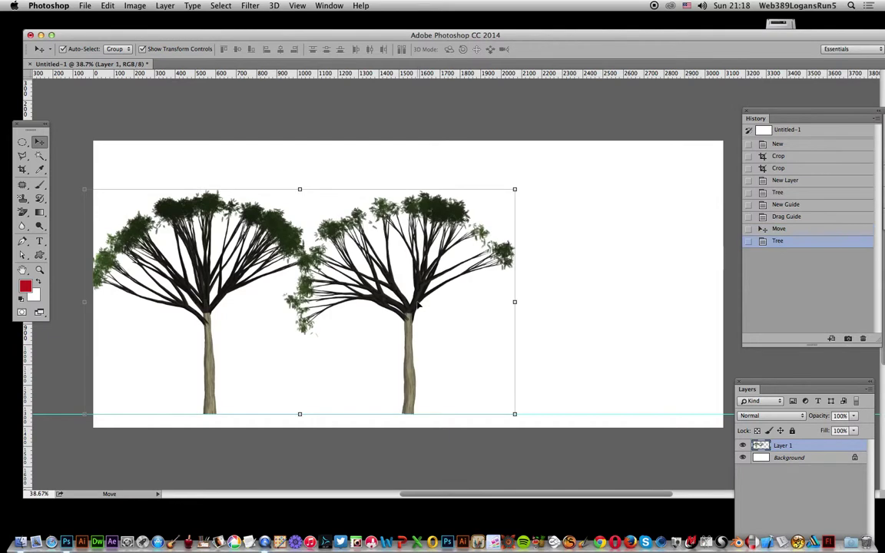
pyautogui.moveTo(378, 264); pyautogui.dragTo(337, 266)
pyautogui.moveTo(376, 295); pyautogui.dragTo(377, 295)
pyautogui.click(251, 6)
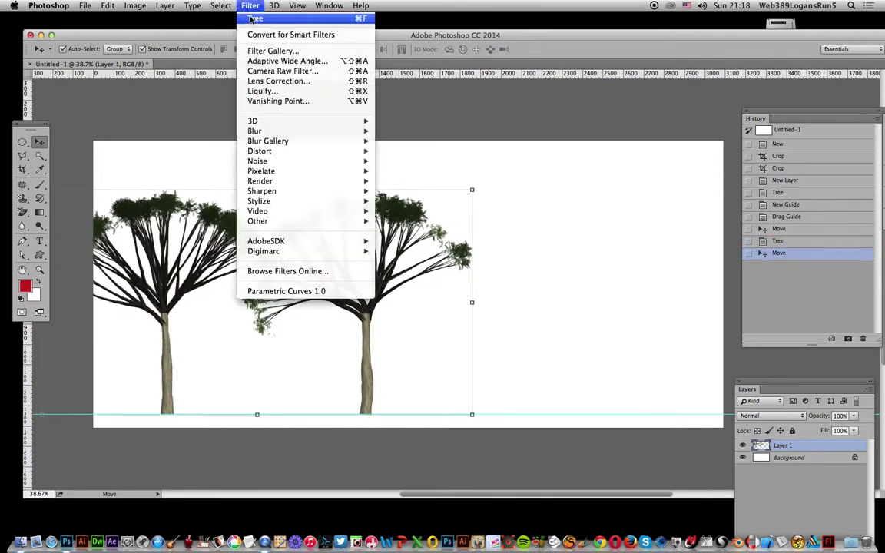
pyautogui.click(252, 18)
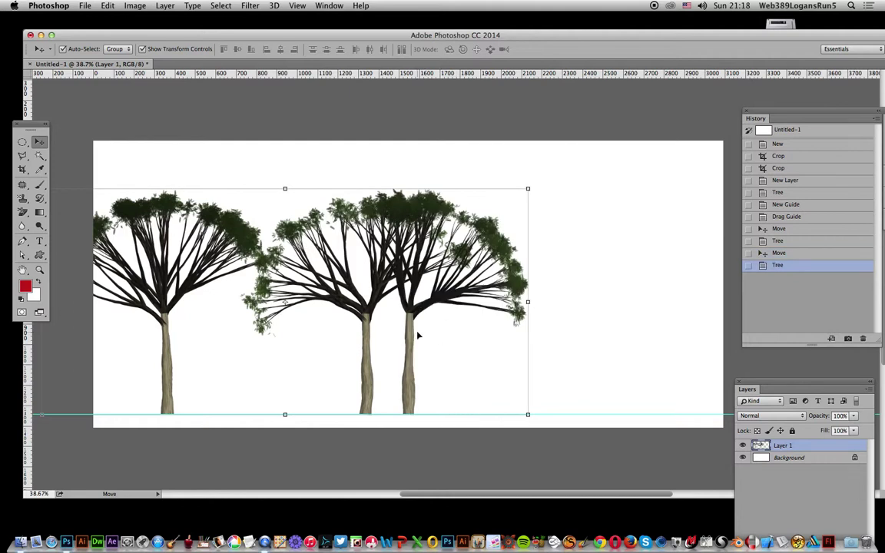
# Step: Add a fourth and fifth tree the same way, then move the row right
pyautogui.moveTo(407, 334); pyautogui.dragTo(360, 332)
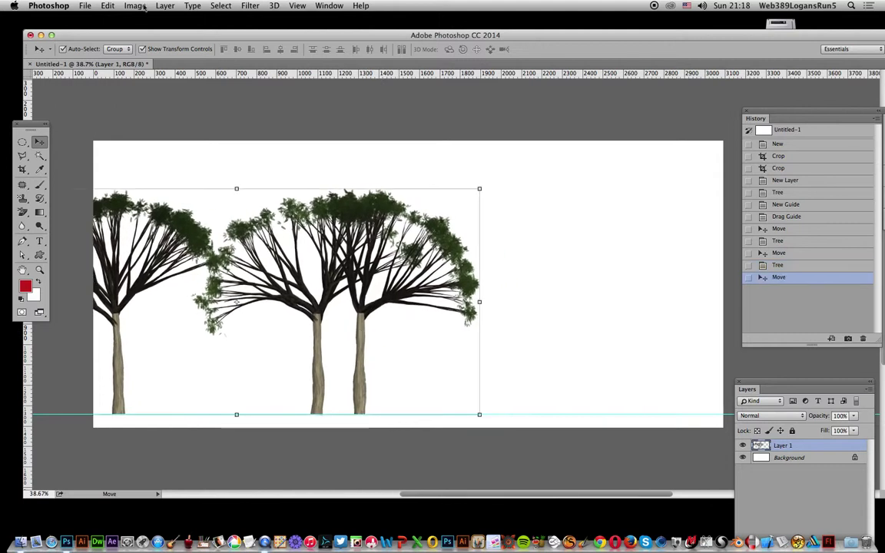
pyautogui.click(250, 5)
pyautogui.click(259, 22)
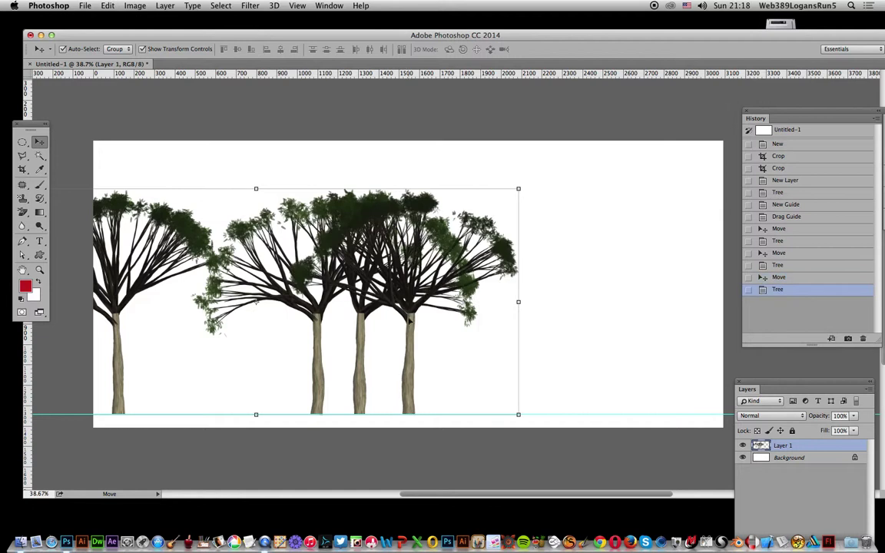
pyautogui.moveTo(415, 311); pyautogui.dragTo(297, 309)
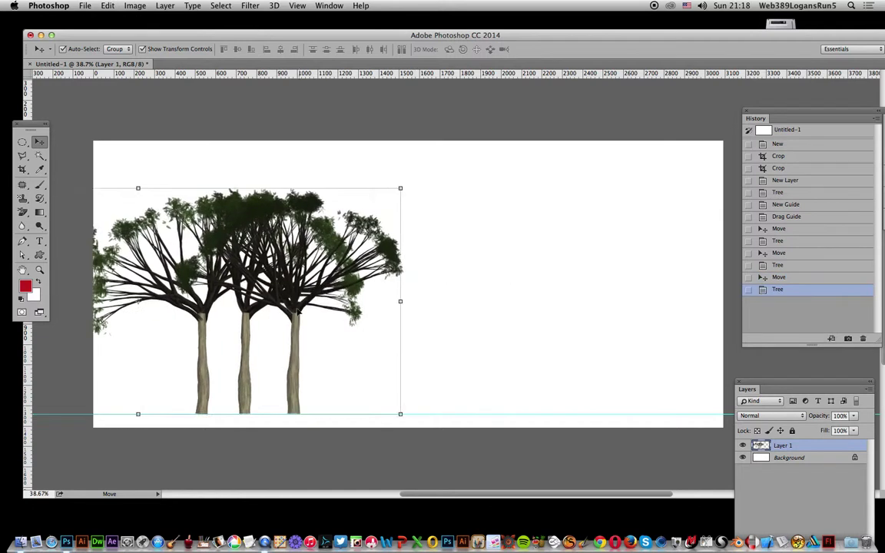
pyautogui.click(252, 6)
pyautogui.click(253, 7)
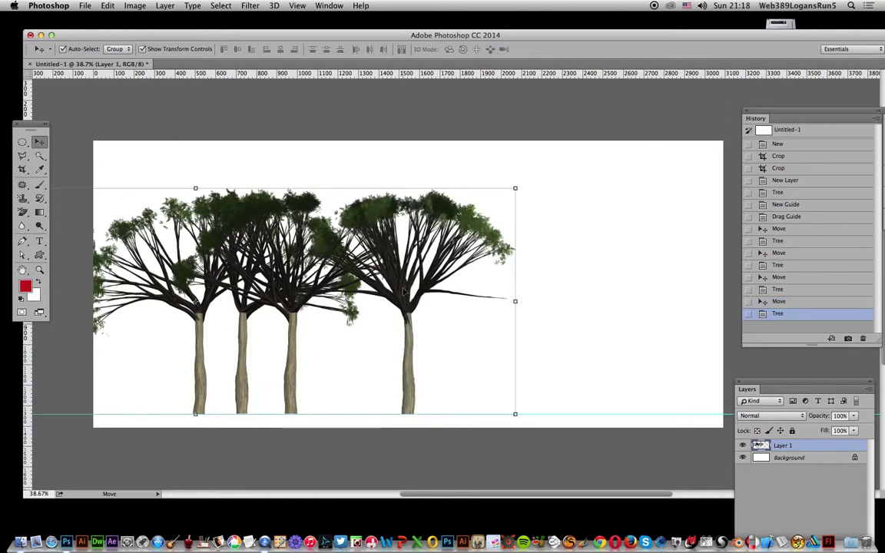
pyautogui.moveTo(407, 305); pyautogui.dragTo(477, 295)
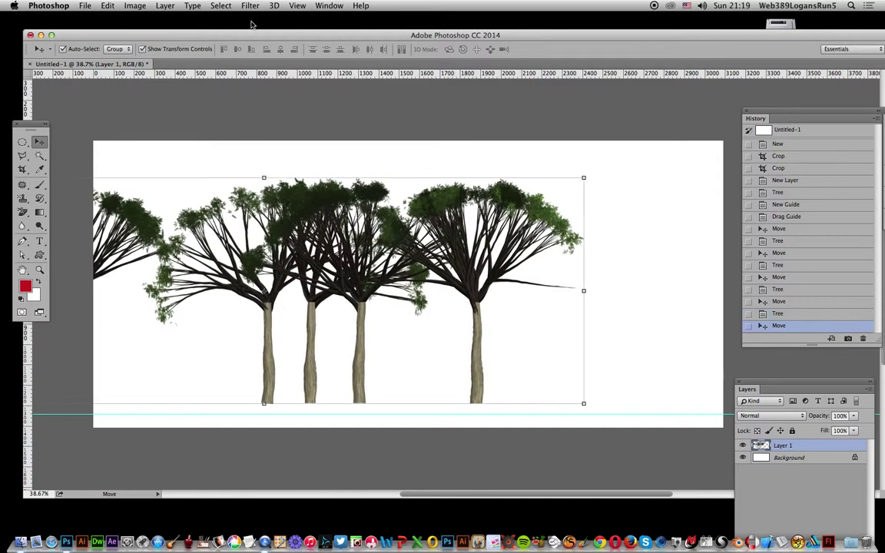
# Step: Render more trees with the Tree filter, sliding the row left for room, then back right
pyautogui.click(250, 5)
pyautogui.click(255, 19)
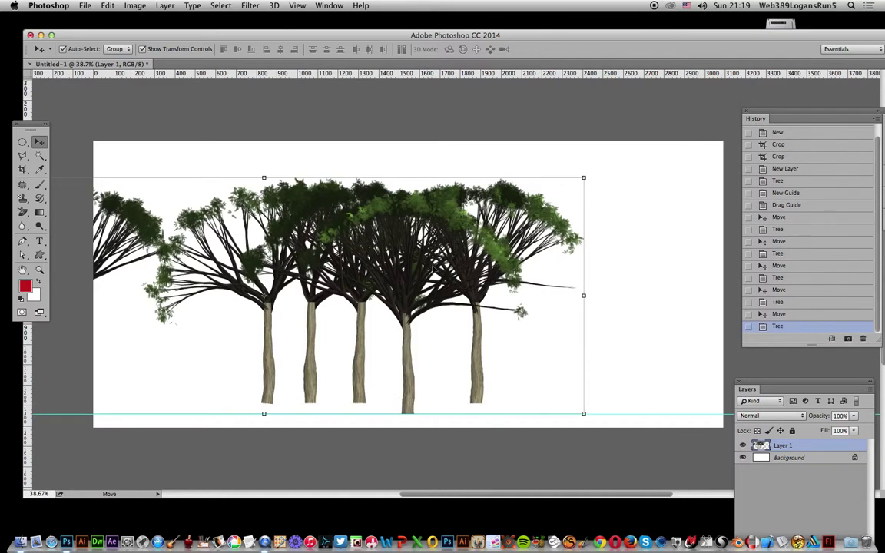
pyautogui.moveTo(475, 252); pyautogui.dragTo(594, 286)
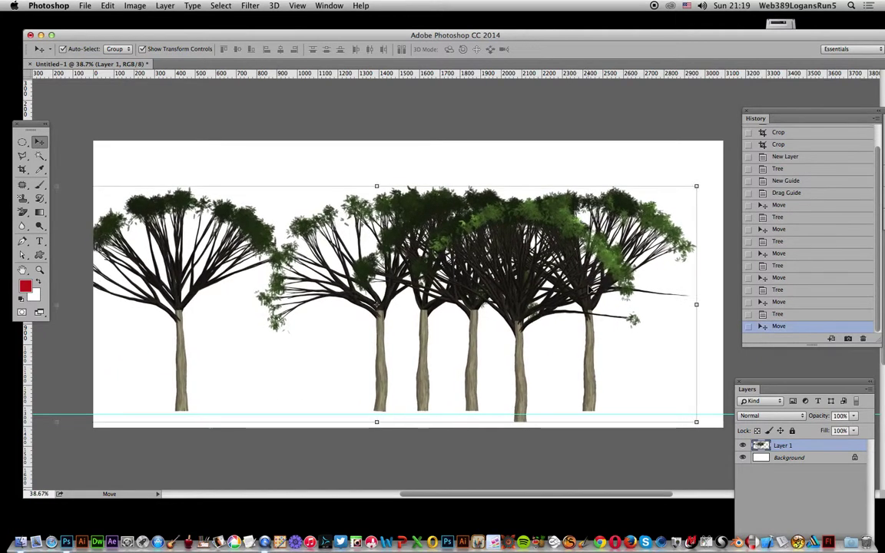
pyautogui.click(247, 7)
pyautogui.click(247, 7)
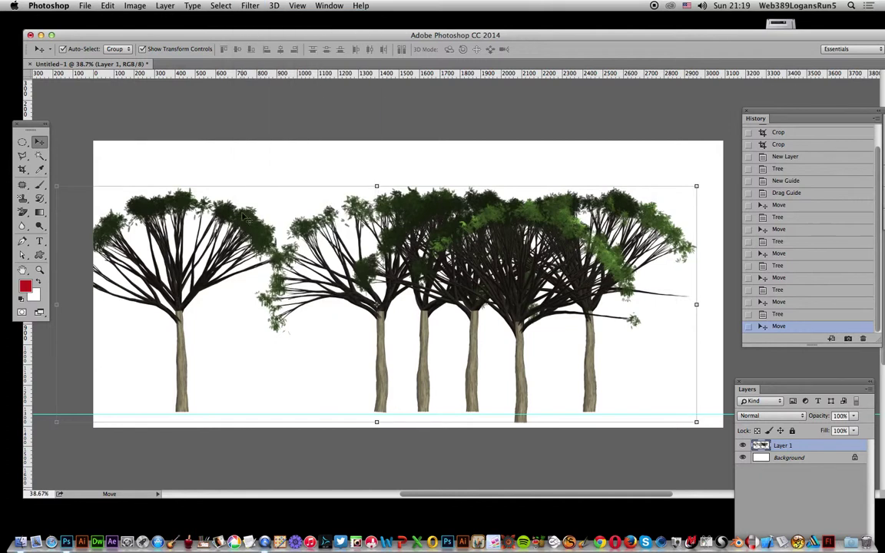
pyautogui.moveTo(653, 273); pyautogui.dragTo(251, 296)
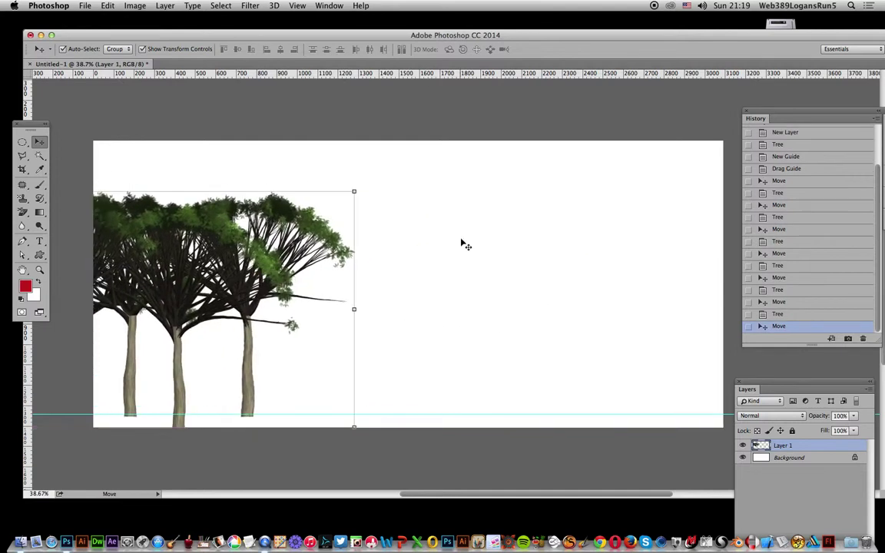
pyautogui.click(249, 5)
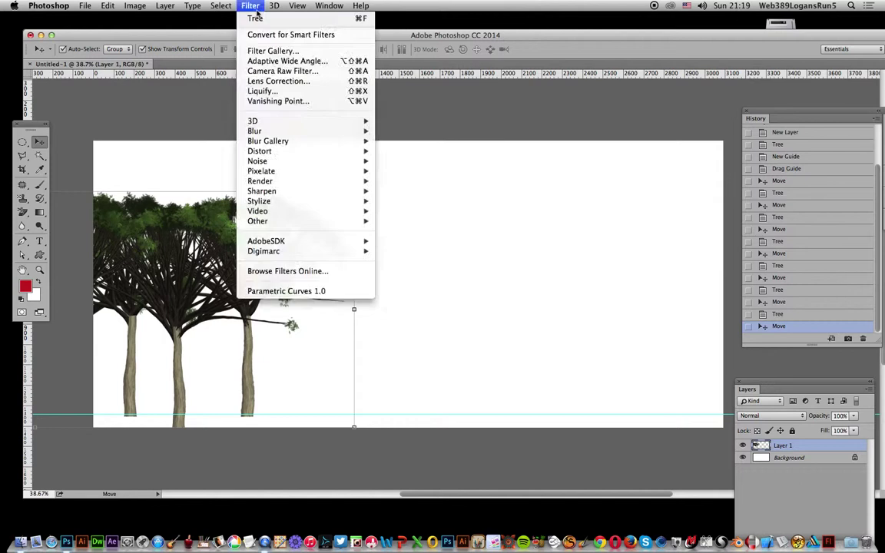
pyautogui.click(250, 6)
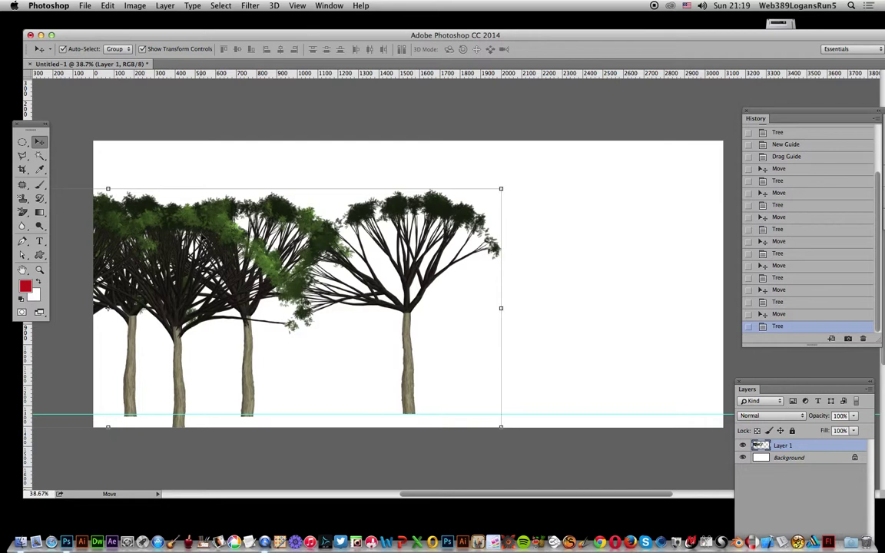
pyautogui.moveTo(182, 213); pyautogui.dragTo(447, 232)
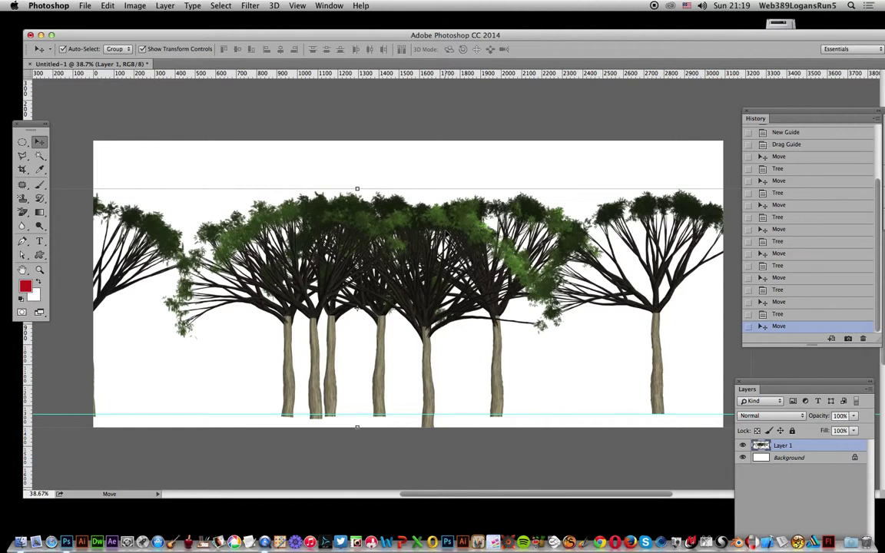
# Step: Duplicate the tree row, align both rows, then duplicate again and start scaling the copy down
pyautogui.moveTo(319, 201); pyautogui.dragTo(222, 229)
pyautogui.click(655, 323)
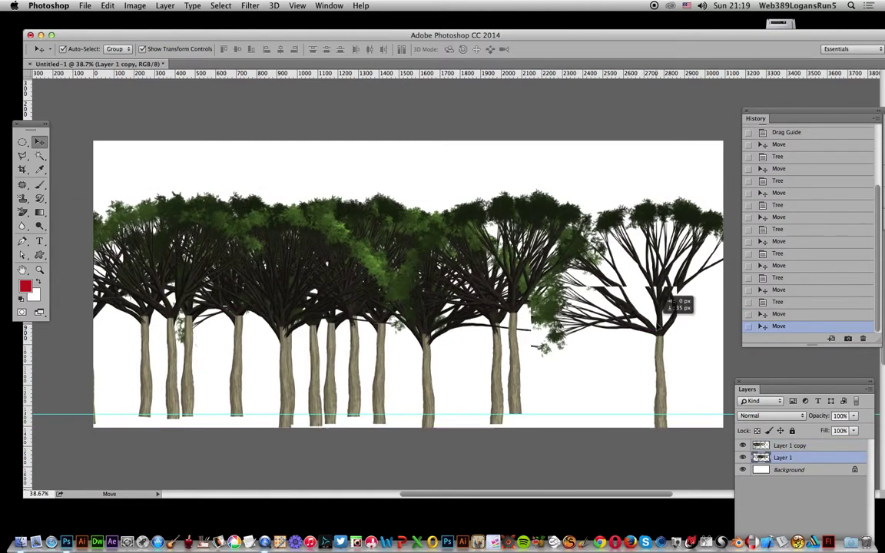
pyautogui.moveTo(674, 302); pyautogui.dragTo(682, 307)
pyautogui.click(360, 331)
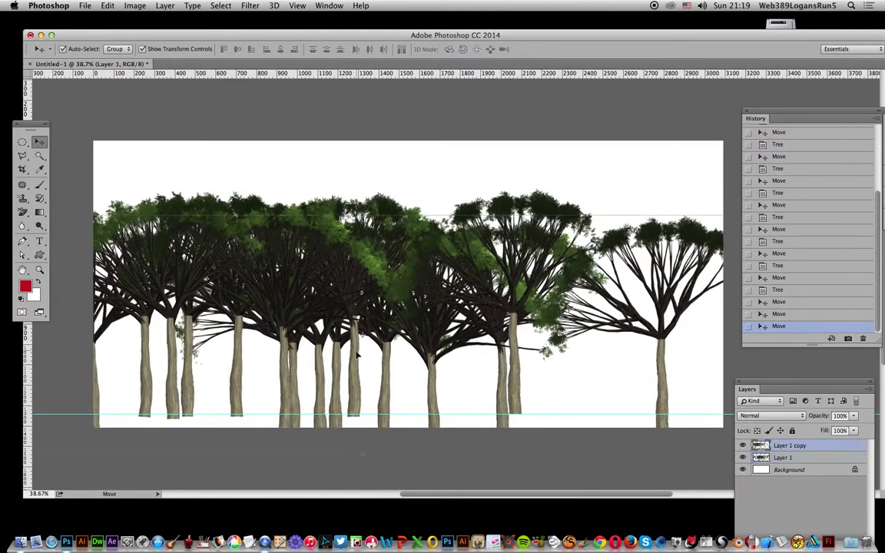
pyautogui.moveTo(357, 353); pyautogui.dragTo(361, 370)
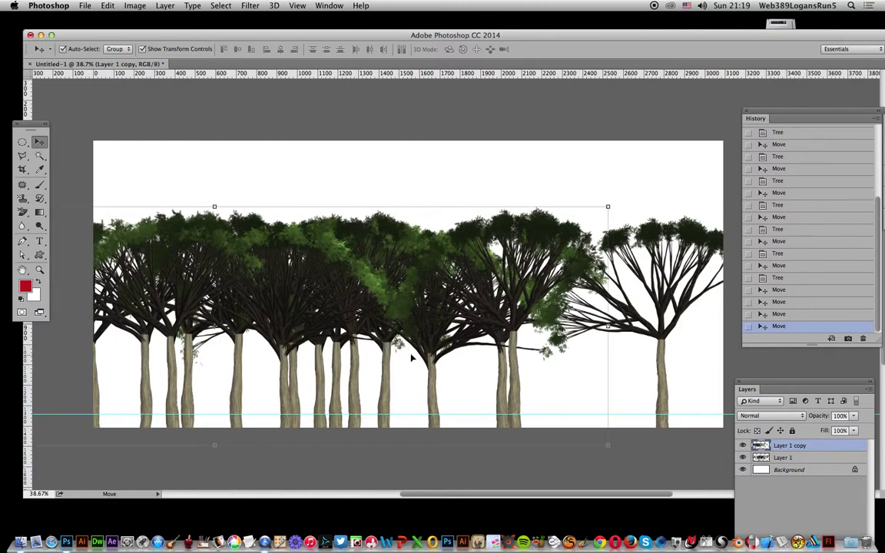
pyautogui.moveTo(366, 287); pyautogui.dragTo(649, 329)
pyautogui.moveTo(68, 221); pyautogui.dragTo(314, 356)
# Step: Finish resizing Layer 1 copy 2, then duplicate it lower as Layer 1 copy 3 behind all rows
pyautogui.moveTo(322, 296); pyautogui.dragTo(235, 268)
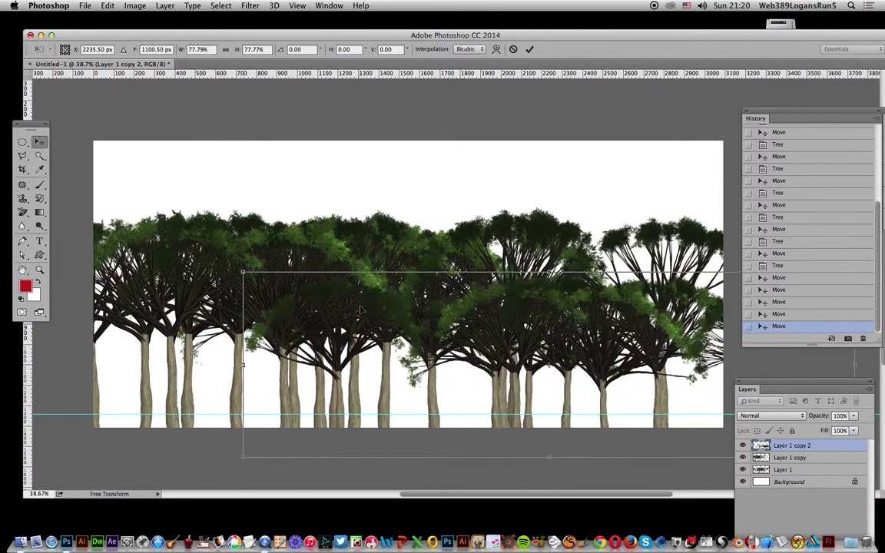
pyautogui.press('Return')
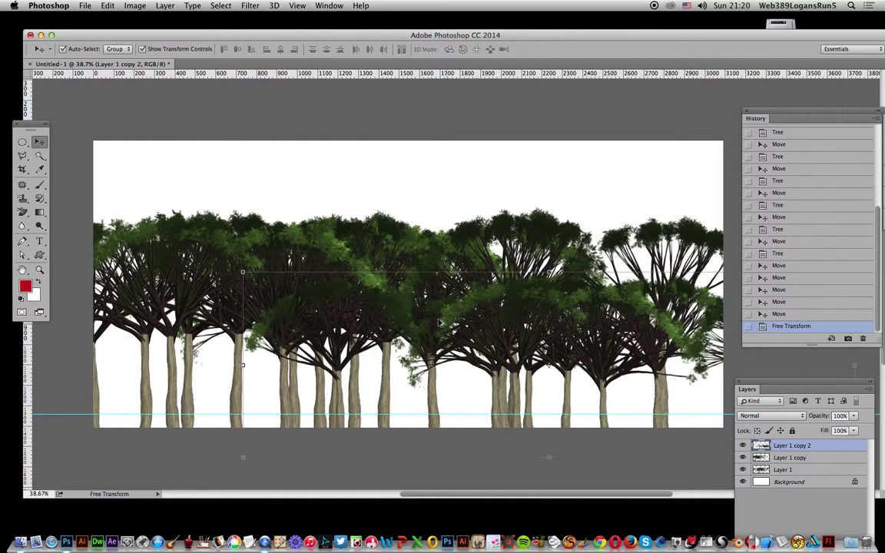
pyautogui.moveTo(527, 268); pyautogui.dragTo(135, 297)
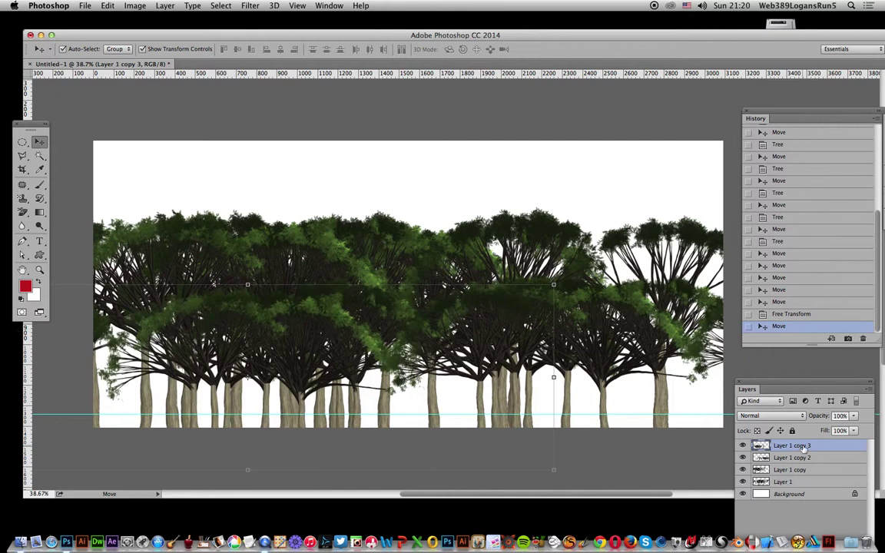
pyautogui.moveTo(791, 482); pyautogui.dragTo(801, 493)
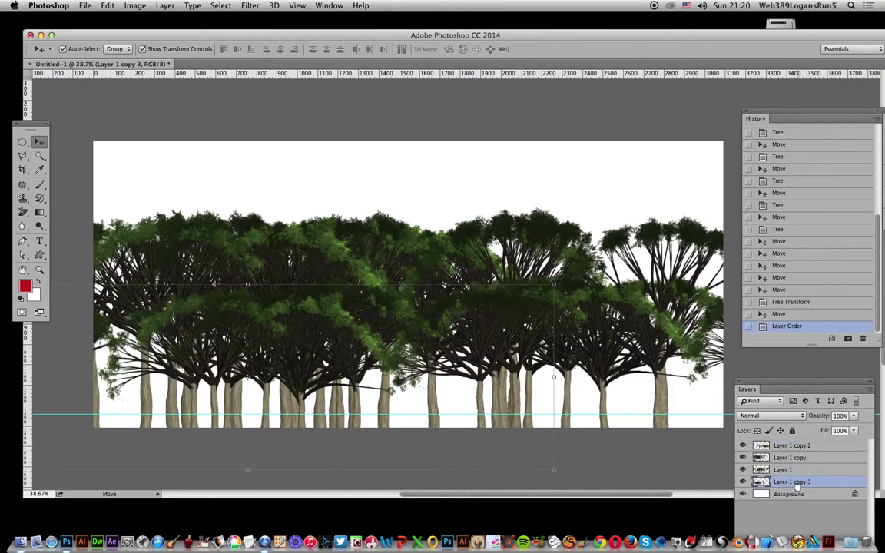
pyautogui.moveTo(398, 357); pyautogui.dragTo(368, 350)
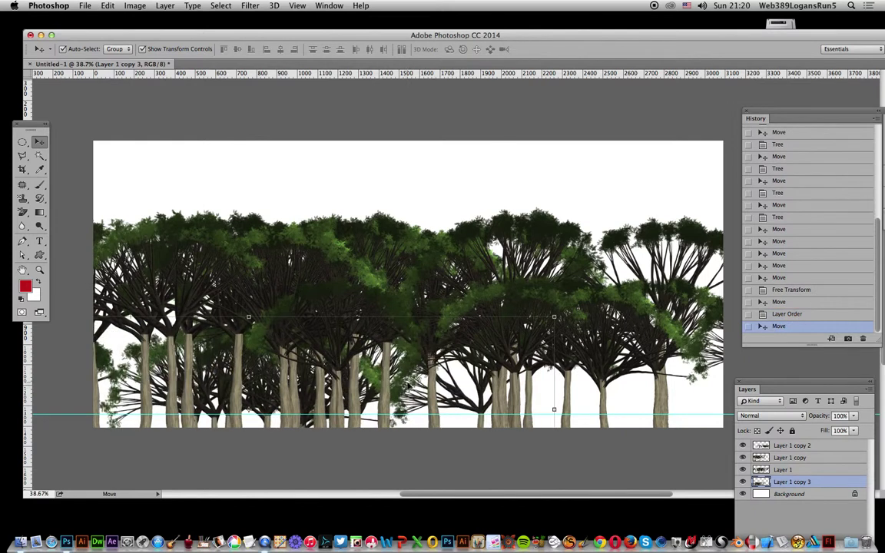
# Step: Apply a 4.7 px Gaussian Blur to Layer 1 copy 3 and Alt-drag a blurred copy rightward
pyautogui.click(252, 7)
pyautogui.moveTo(283, 134)
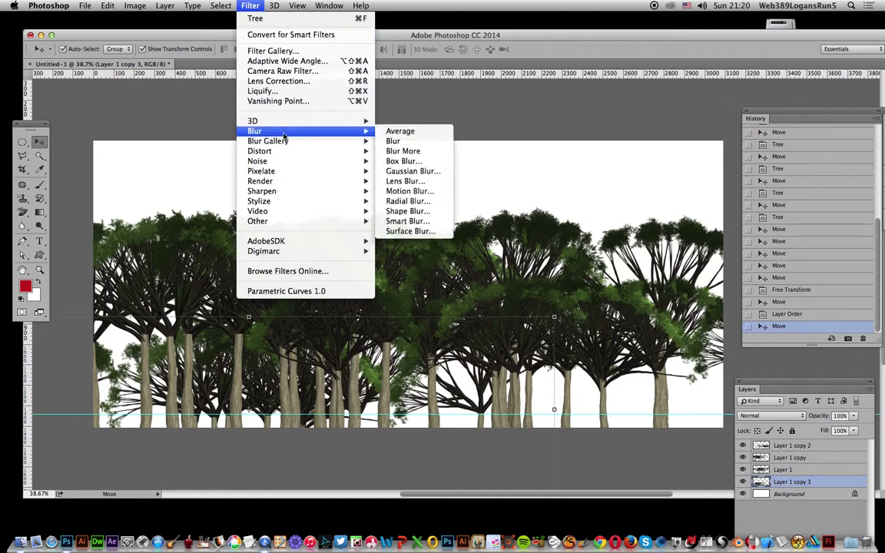
pyautogui.click(407, 171)
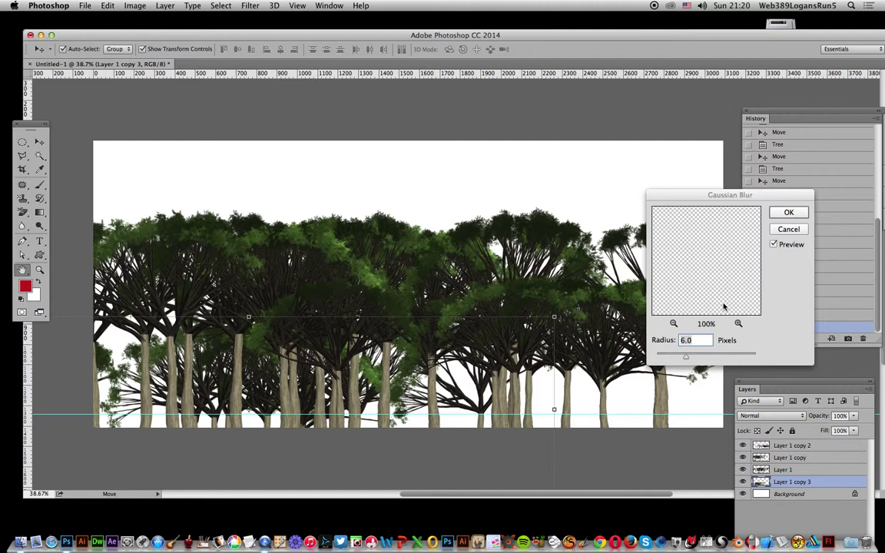
pyautogui.moveTo(683, 359); pyautogui.dragTo(680, 360)
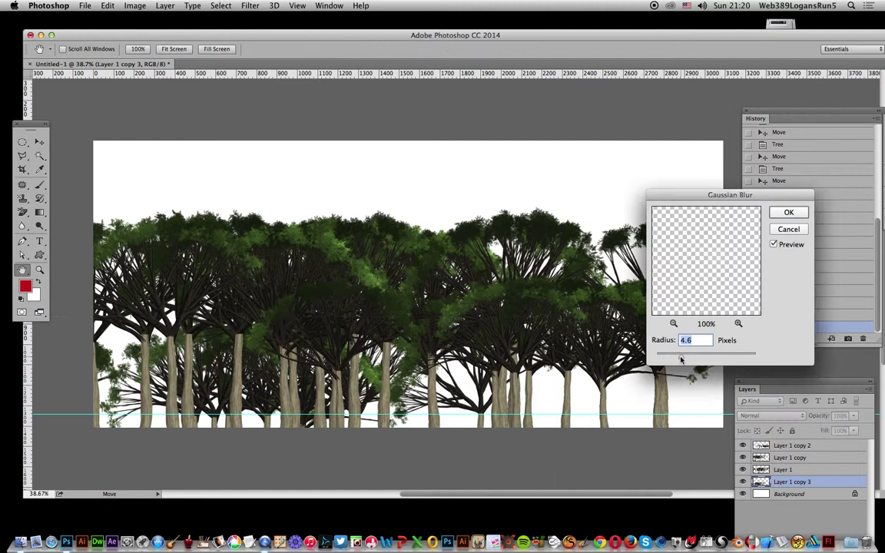
pyautogui.click(789, 213)
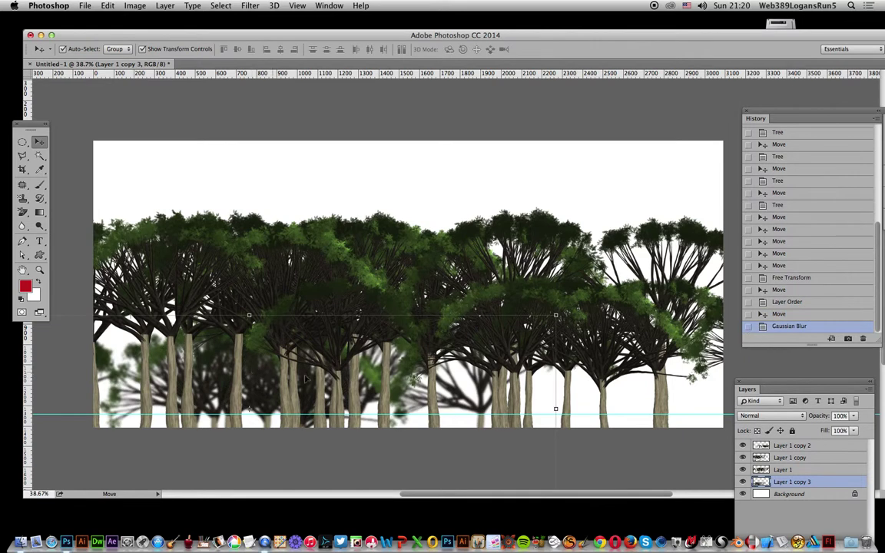
pyautogui.moveTo(305, 379); pyautogui.dragTo(421, 395)
# Step: Add more blurred back-row copies shifted left, then step through the layers to select Layer 1
pyautogui.moveTo(370, 355); pyautogui.dragTo(161, 361)
pyautogui.keyDown('alt'); pyautogui.click(260, 372); pyautogui.keyUp('alt')
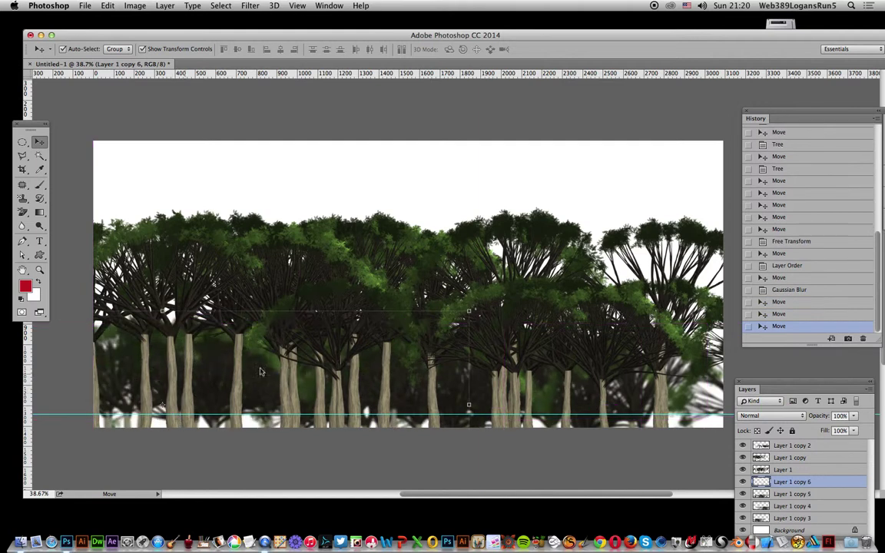
pyautogui.click(762, 445)
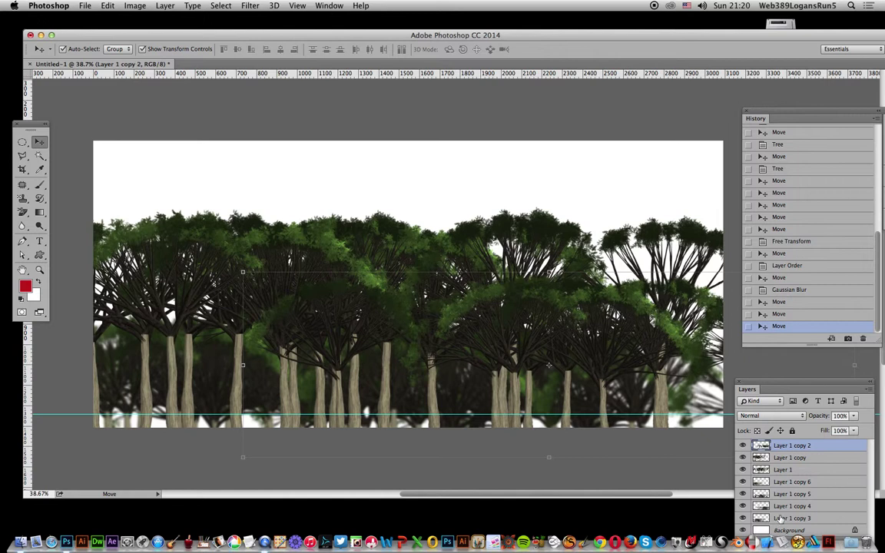
pyautogui.click(803, 495)
pyautogui.click(810, 507)
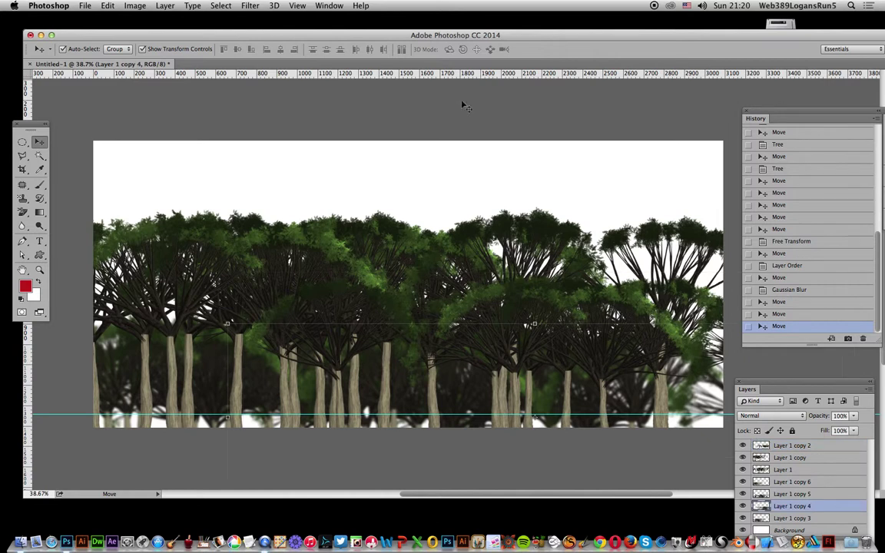
pyautogui.click(792, 482)
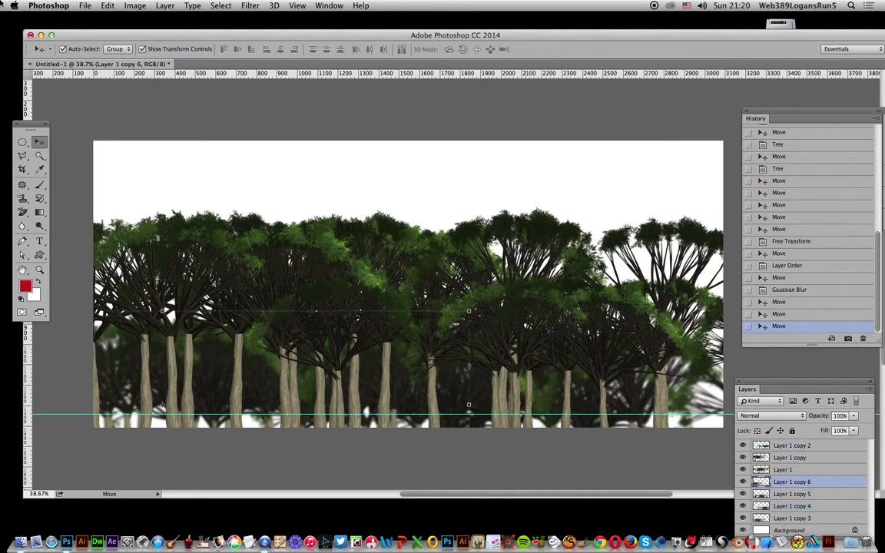
pyautogui.click(783, 471)
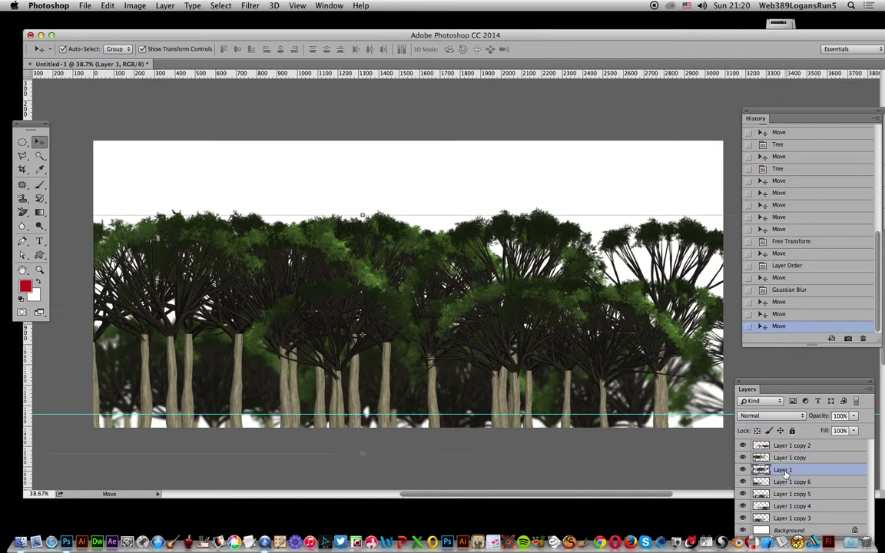
# Step: Apply a lighter 2.5-pixel Gaussian Blur to the Layer 1 tree row
pyautogui.click(249, 5)
pyautogui.moveTo(346, 131)
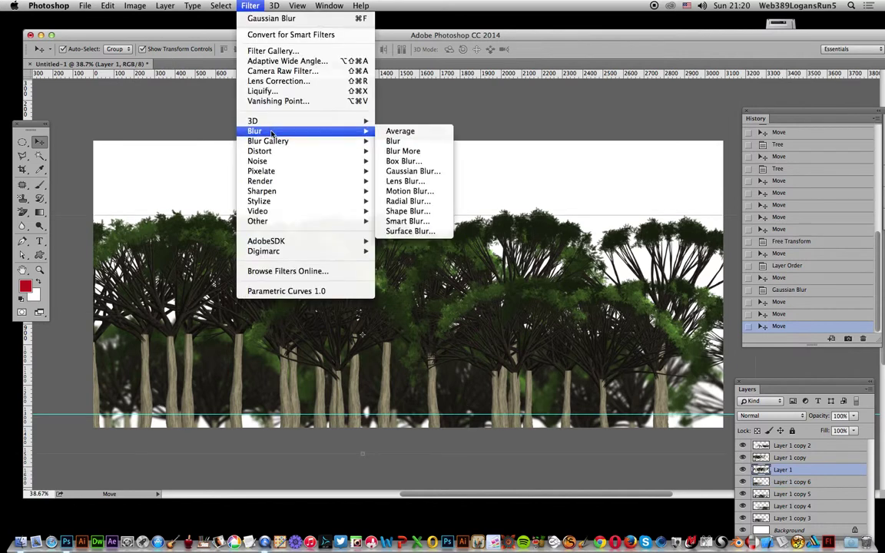
pyautogui.click(415, 171)
pyautogui.moveTo(680, 357); pyautogui.dragTo(670, 358)
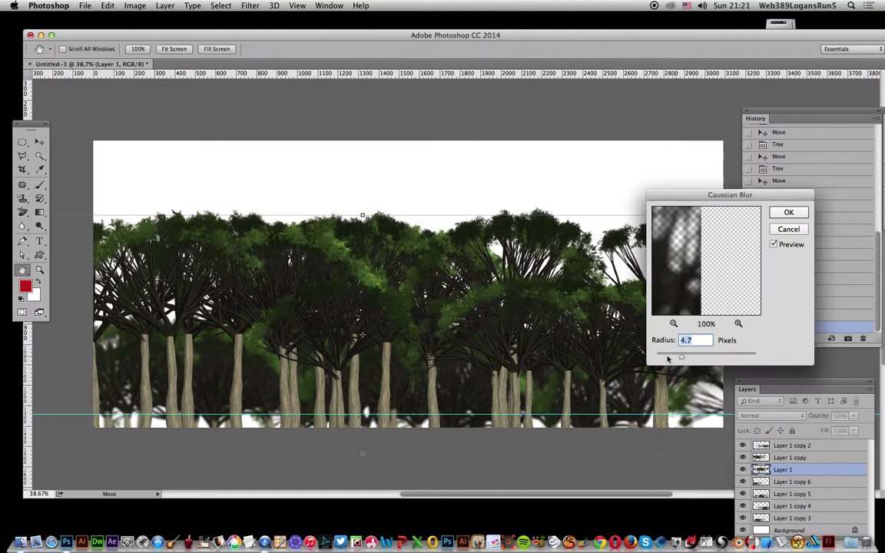
pyautogui.click(787, 213)
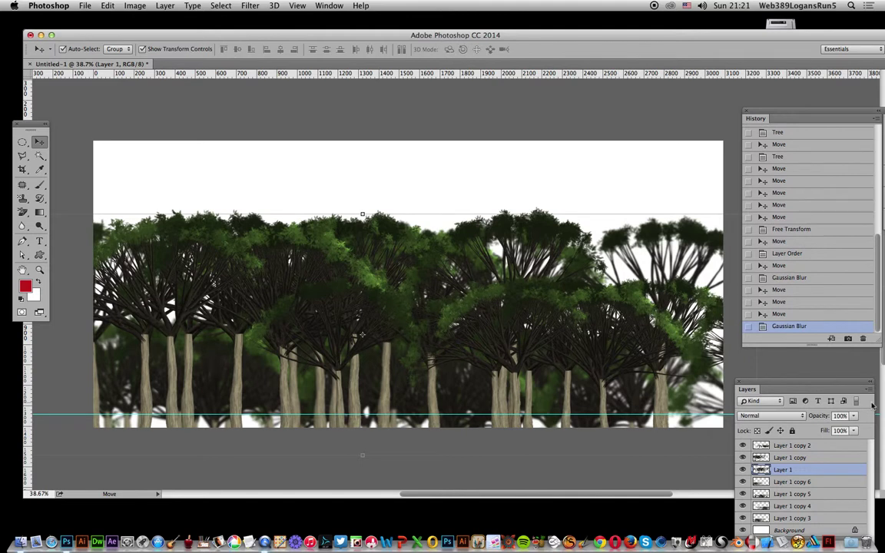
pyautogui.click(803, 446)
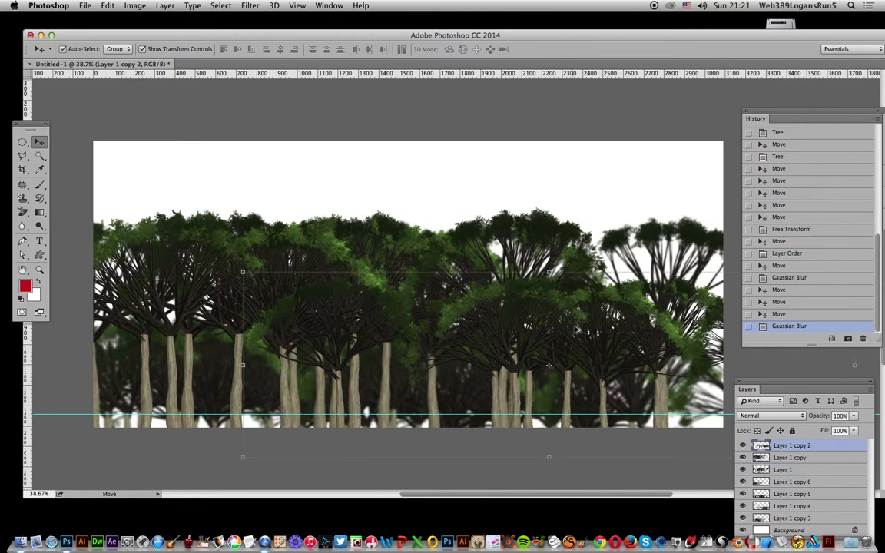
# Step: Shift Layer 1 copy 2 left and Alt-drag extra tree-row copies across the forest
pyautogui.moveTo(421, 292); pyautogui.dragTo(326, 307)
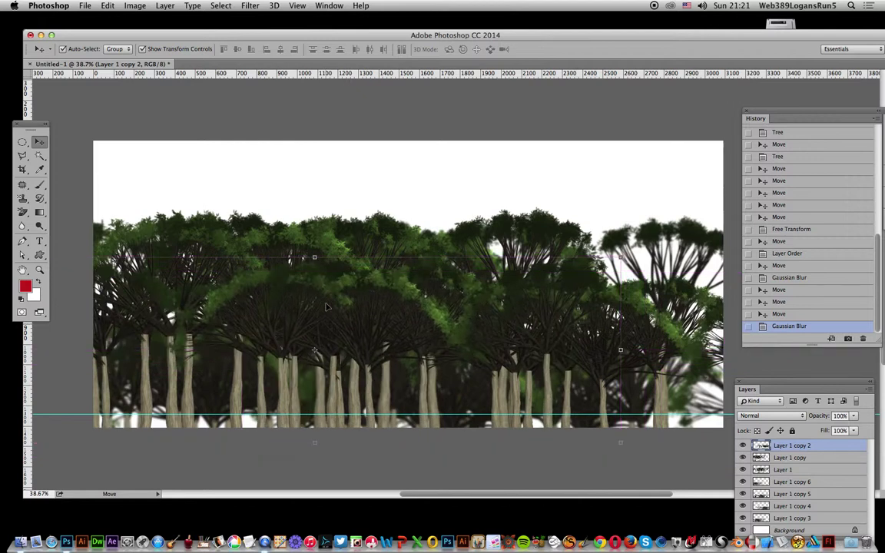
pyautogui.moveTo(422, 326); pyautogui.dragTo(529, 358)
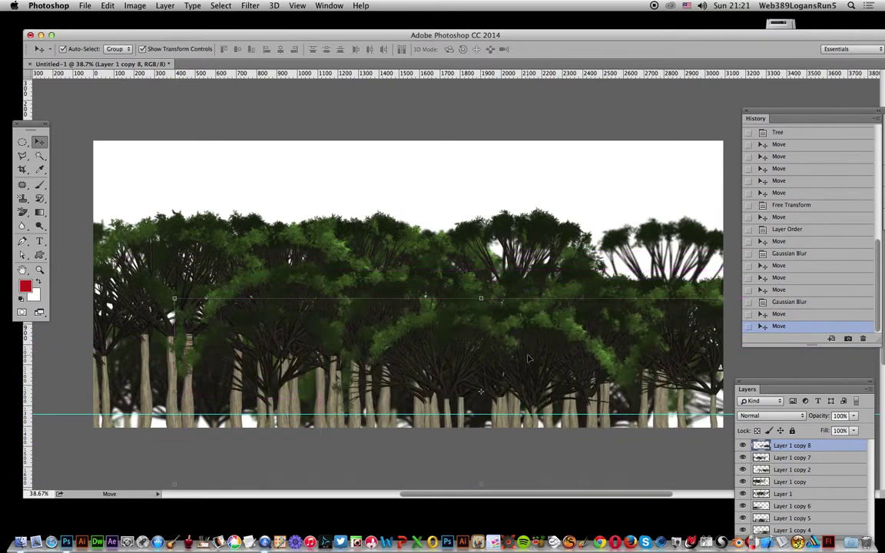
pyautogui.moveTo(339, 283); pyautogui.dragTo(202, 339)
pyautogui.moveTo(202, 339); pyautogui.dragTo(207, 335)
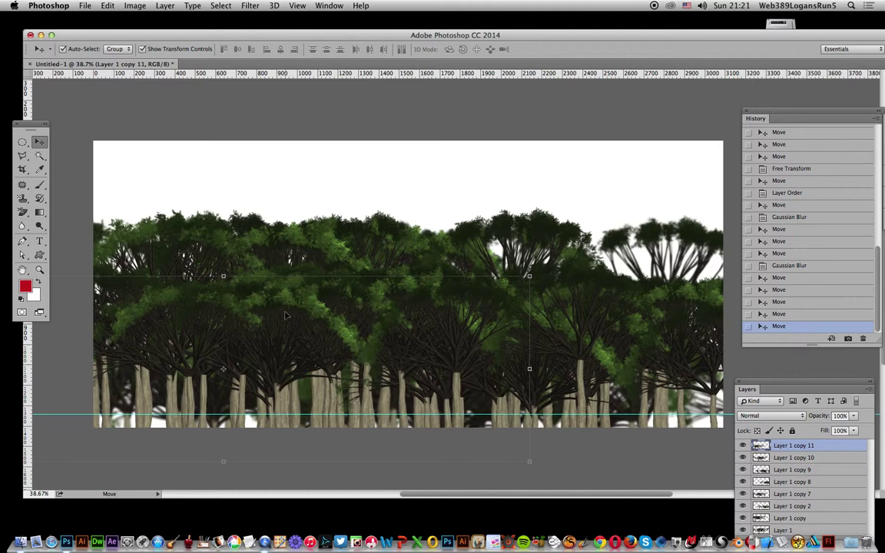
pyautogui.moveTo(747, 389); pyautogui.dragTo(738, 229)
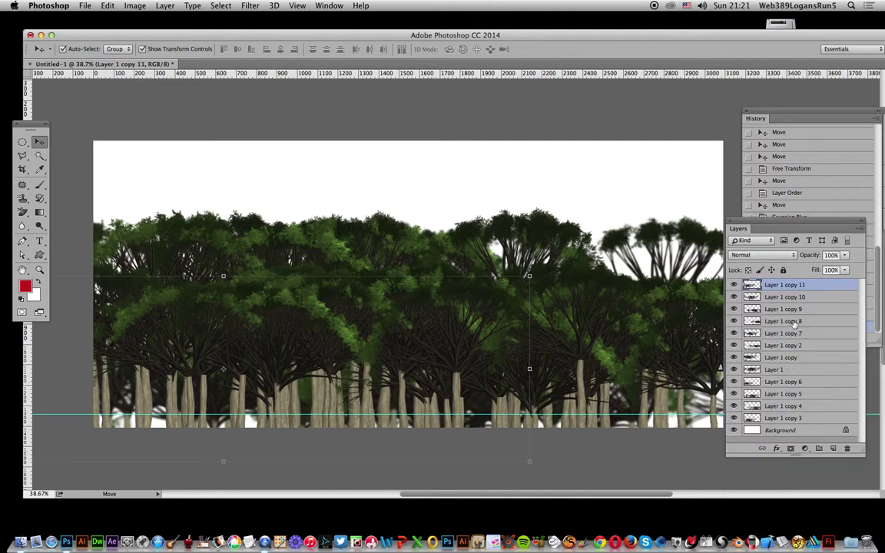
# Step: Select the Background layer and set the foreground colour to cyan, hex 1eb5c2
pyautogui.hotkey('alt', ',')
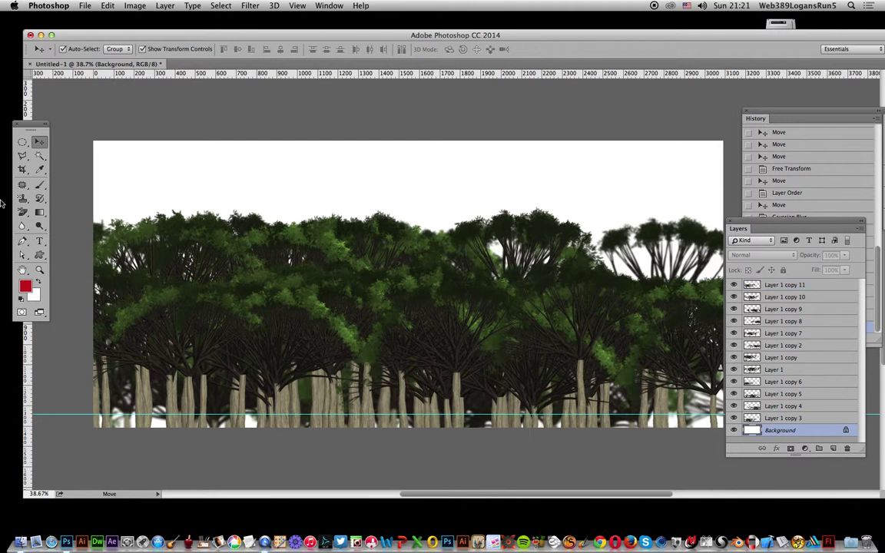
pyautogui.click(25, 288)
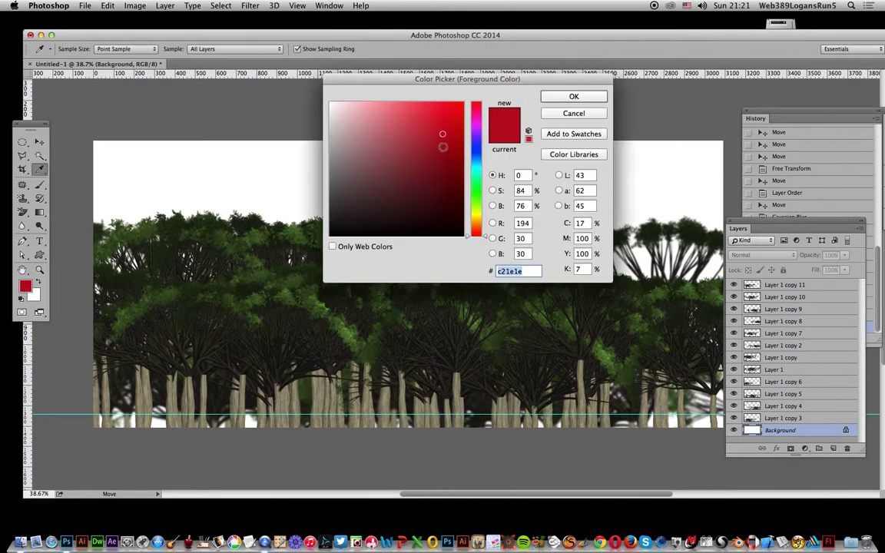
pyautogui.write('1eb5c2')
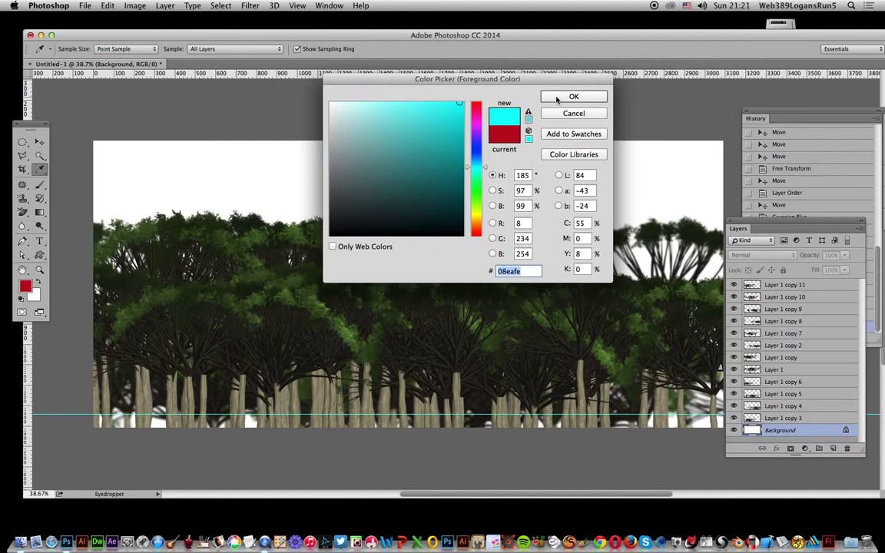
pyautogui.press('Return')
# Step: Draw a cyan rectangle covering the entire canvas as Rectangle 1, behind the tree rows
pyautogui.press('v')
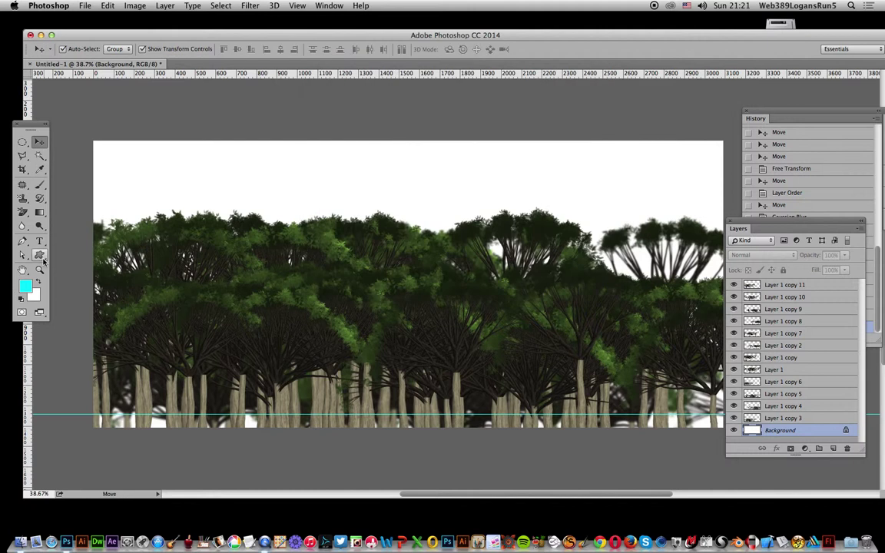
pyautogui.click(39, 256)
pyautogui.click(84, 230)
pyautogui.moveTo(81, 127)
pyautogui.mouseDown()
pyautogui.moveTo(623, 430)
pyautogui.moveTo(813, 477)
pyautogui.mouseUp()
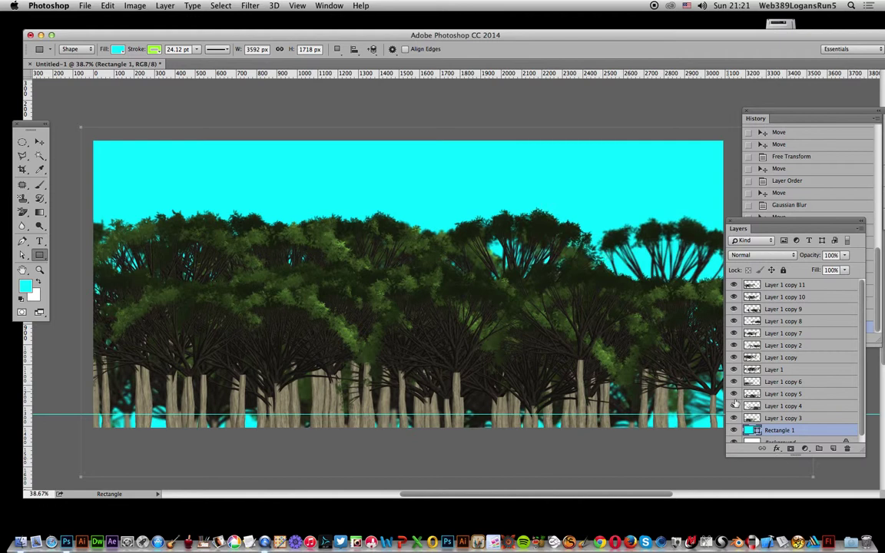